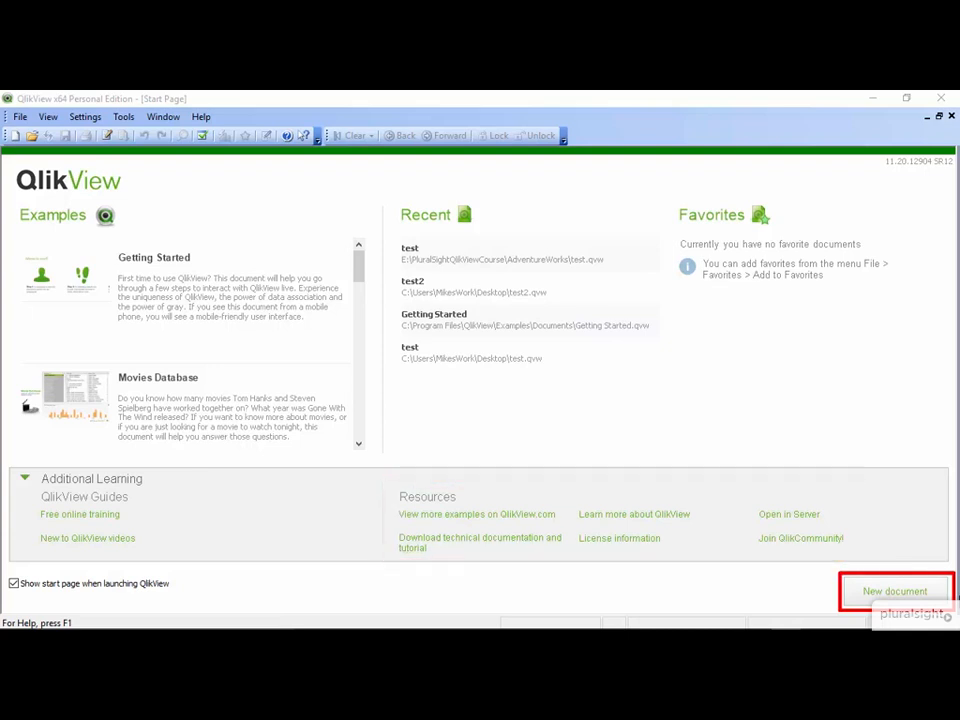
Step: Create a blank document without the Getting Started wizard and open its load script for editing
click(892, 592)
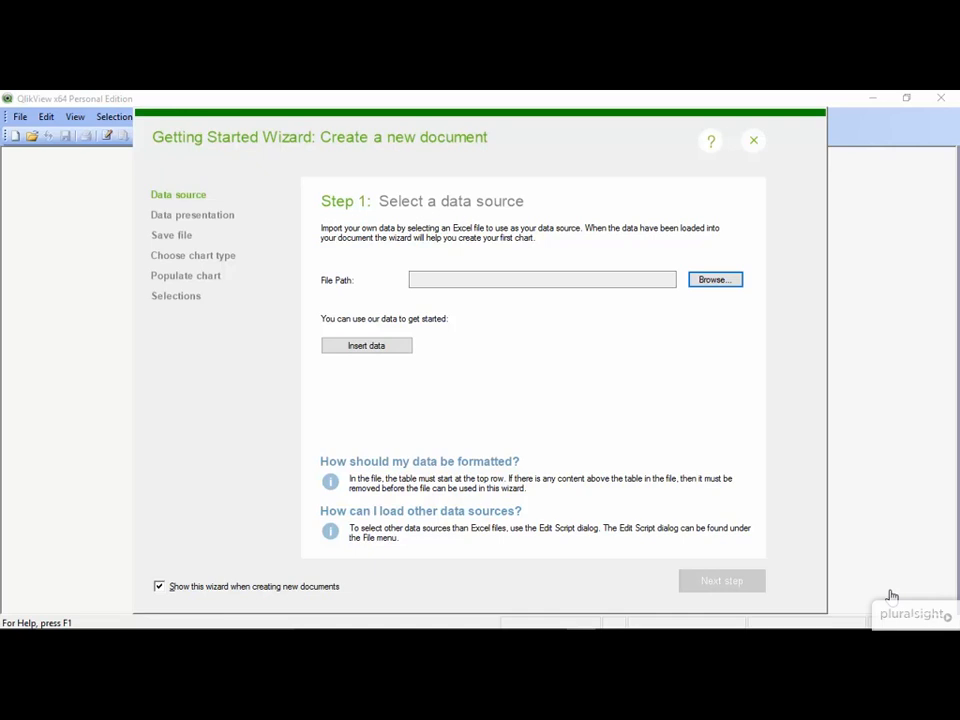
click(754, 141)
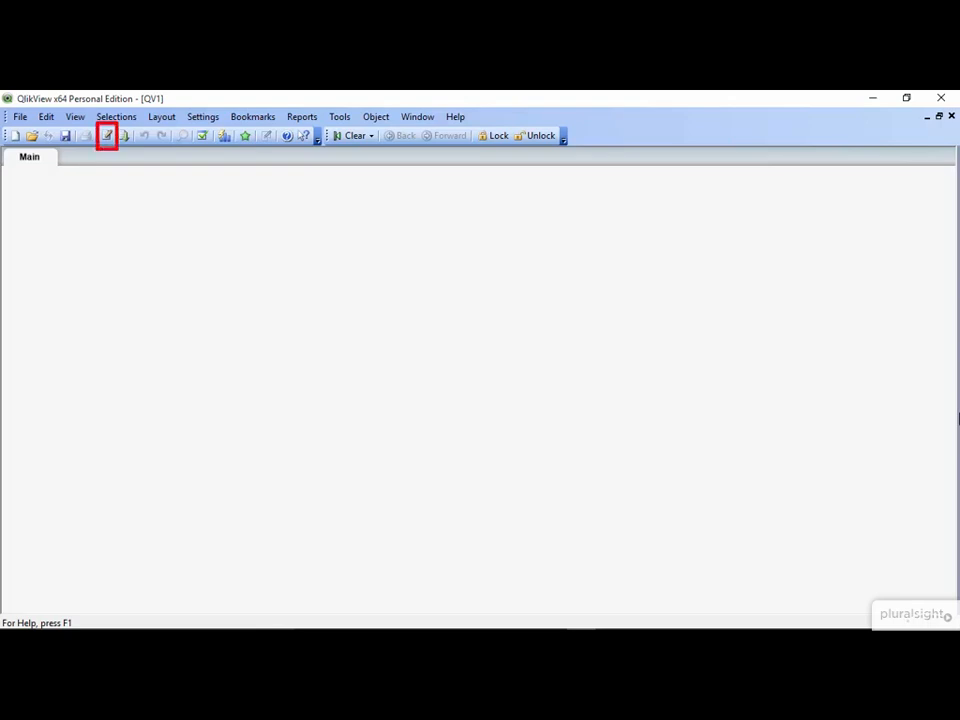
click(20, 116)
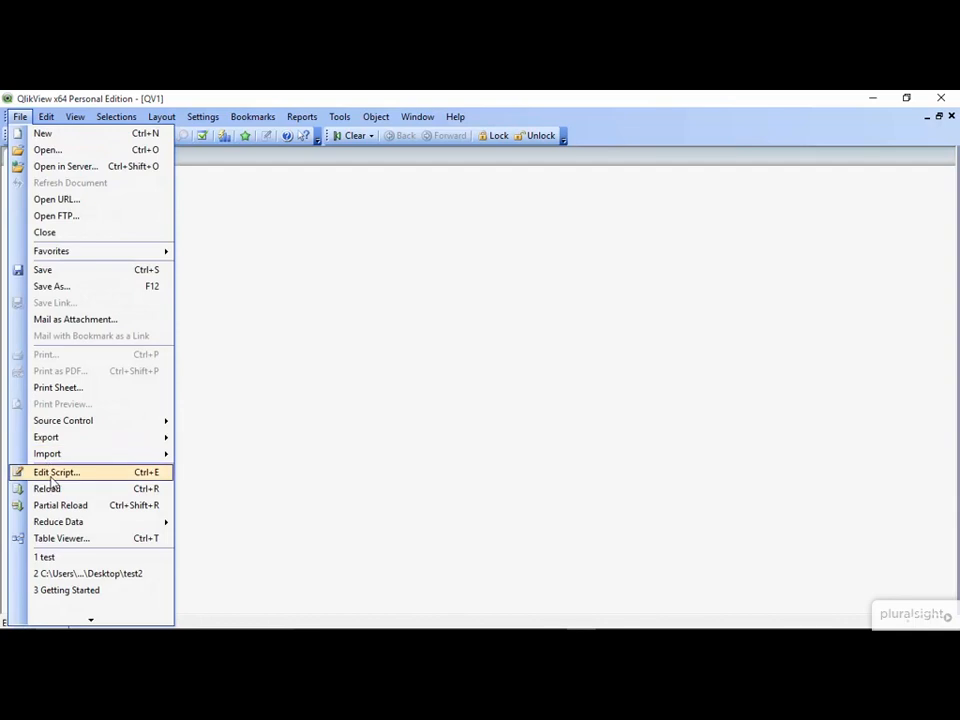
click(345, 448)
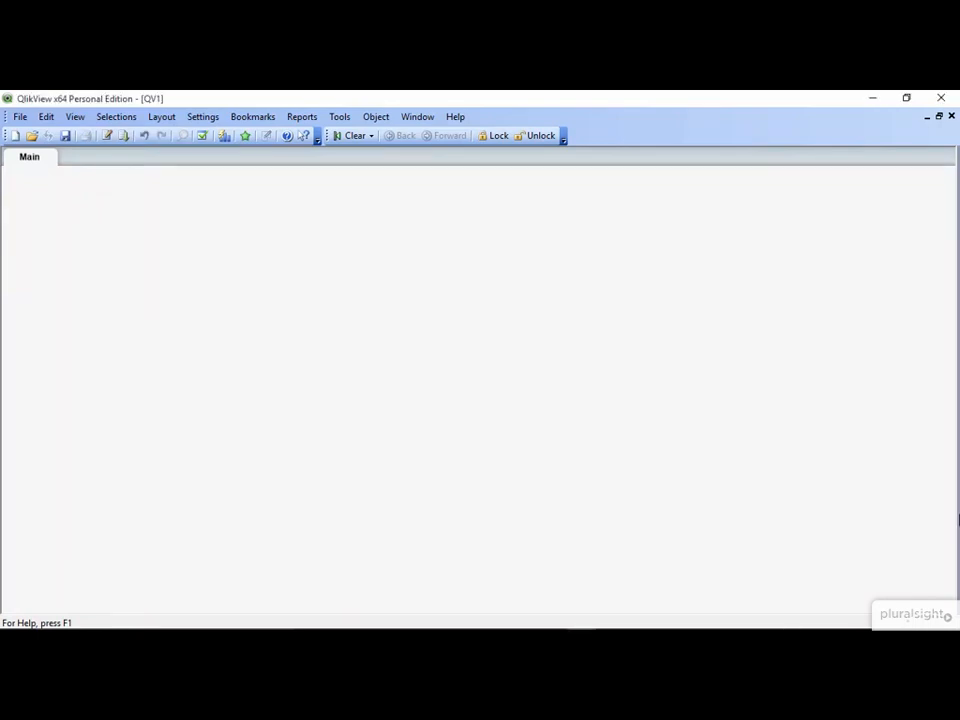
key(ctrl+e)
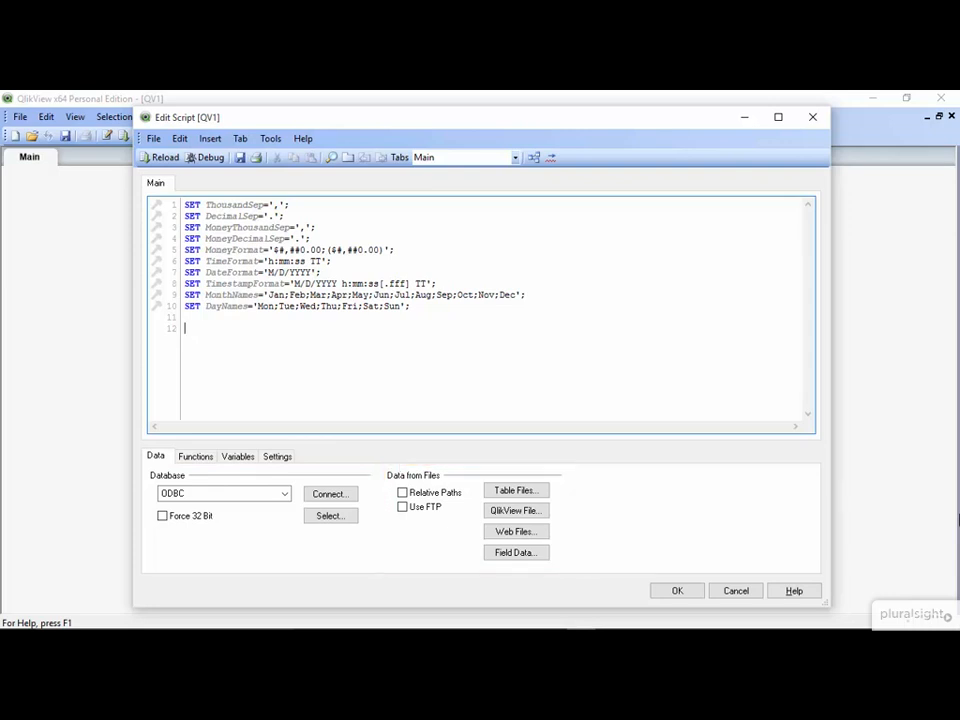
Step: Add a load statement for the GDP$ table of the GDP Excel file, using embedded labels
click(533, 491)
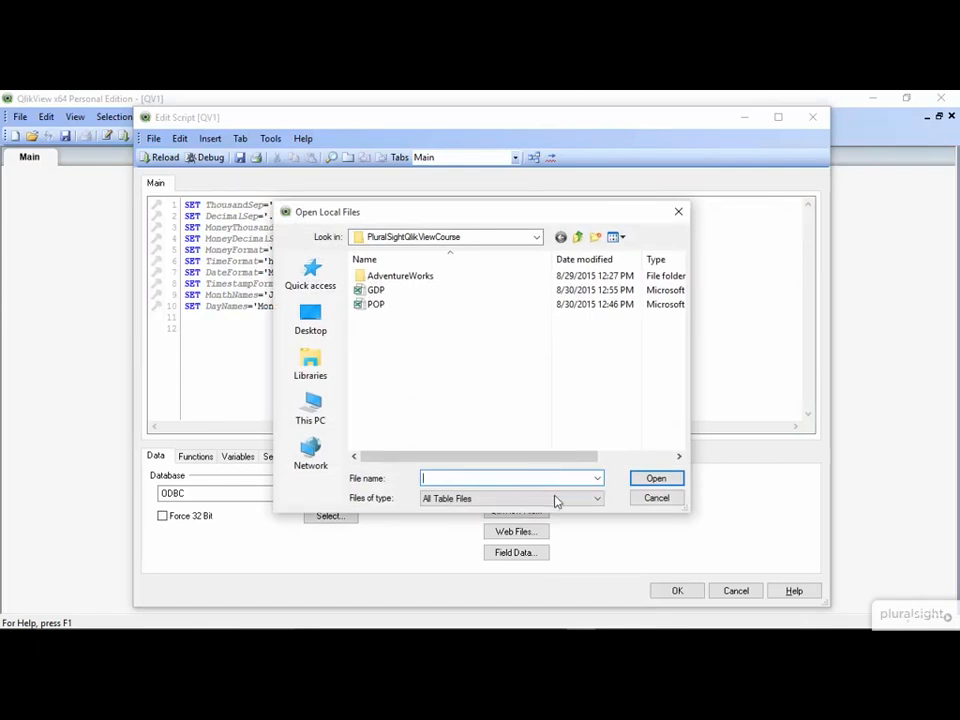
double_click(388, 291)
drag(623, 327, 365, 195)
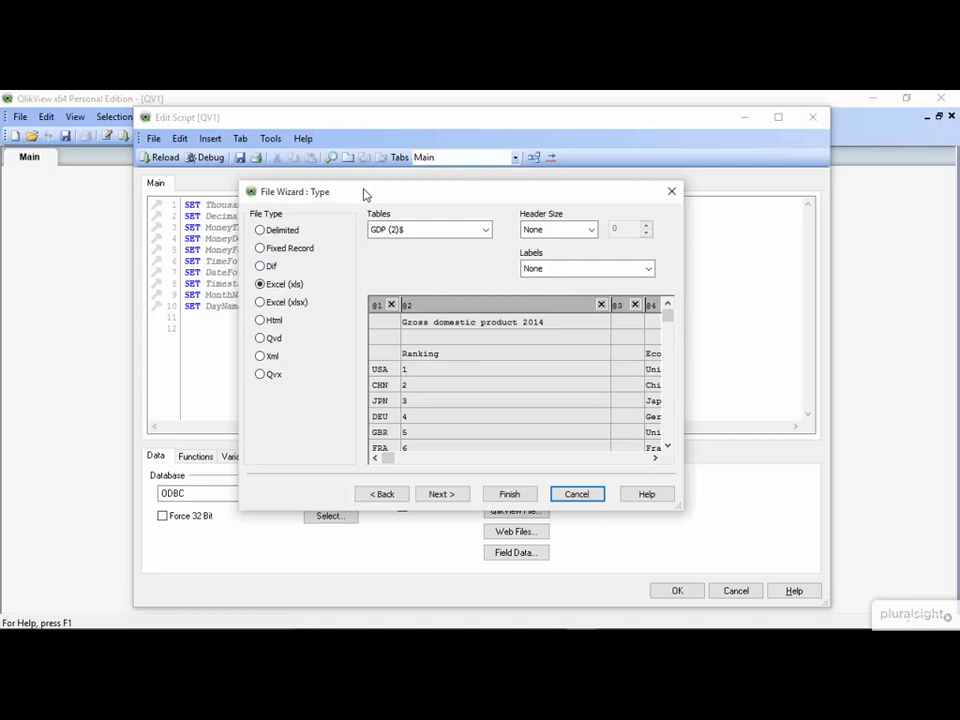
click(485, 230)
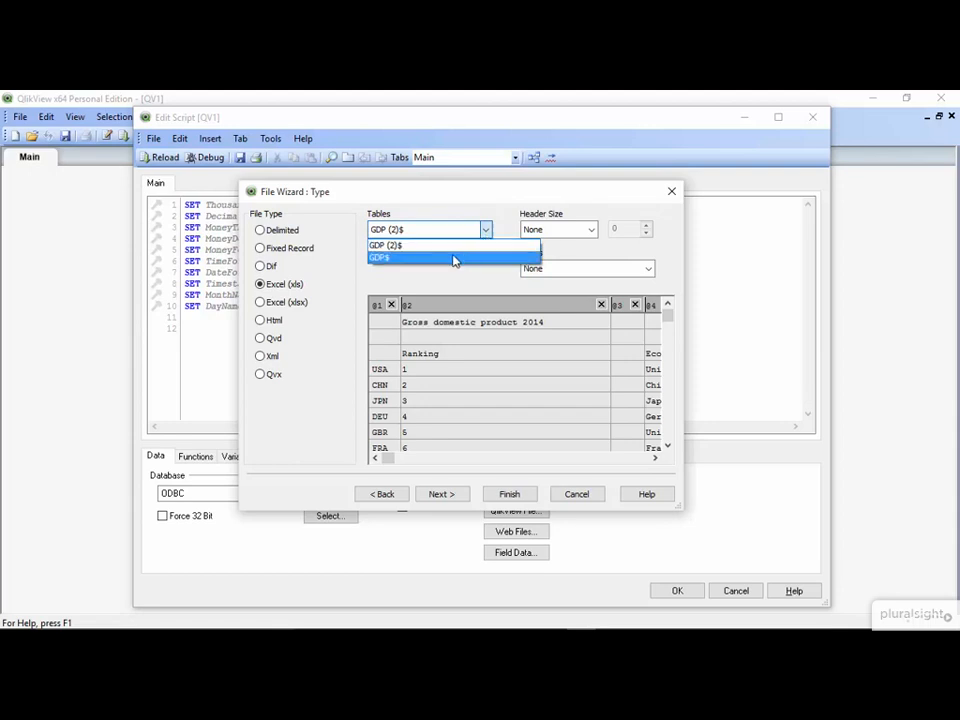
click(455, 259)
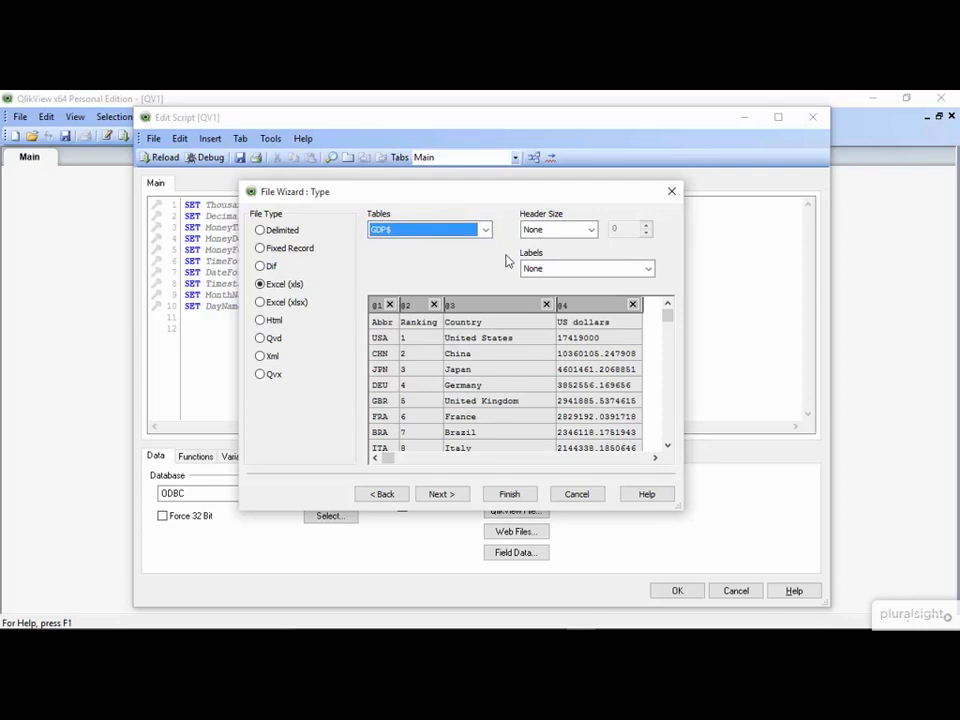
click(648, 273)
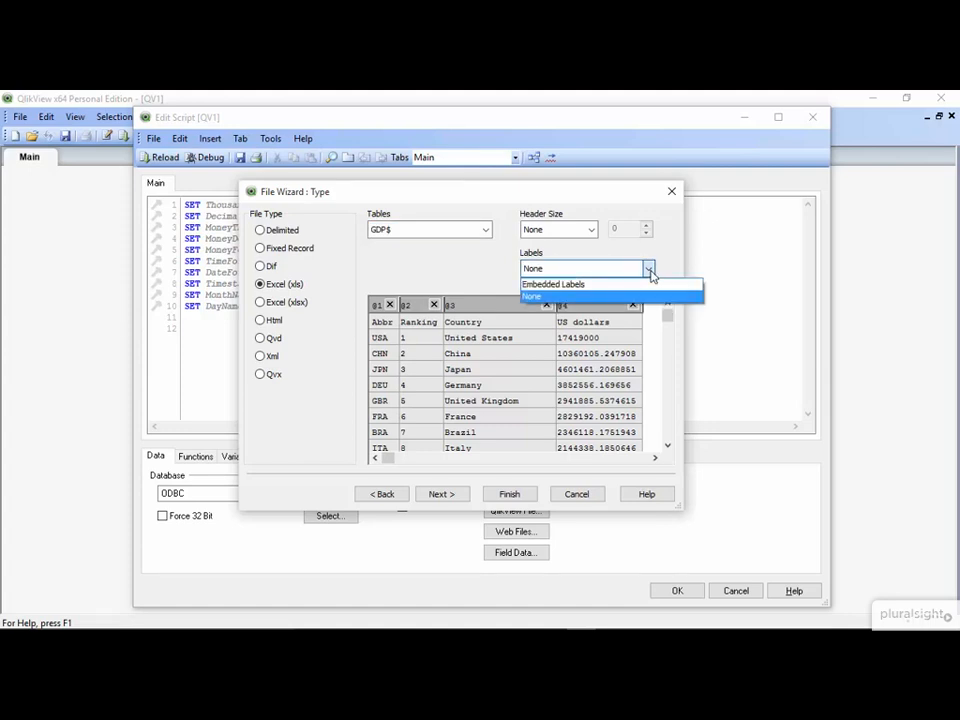
click(639, 285)
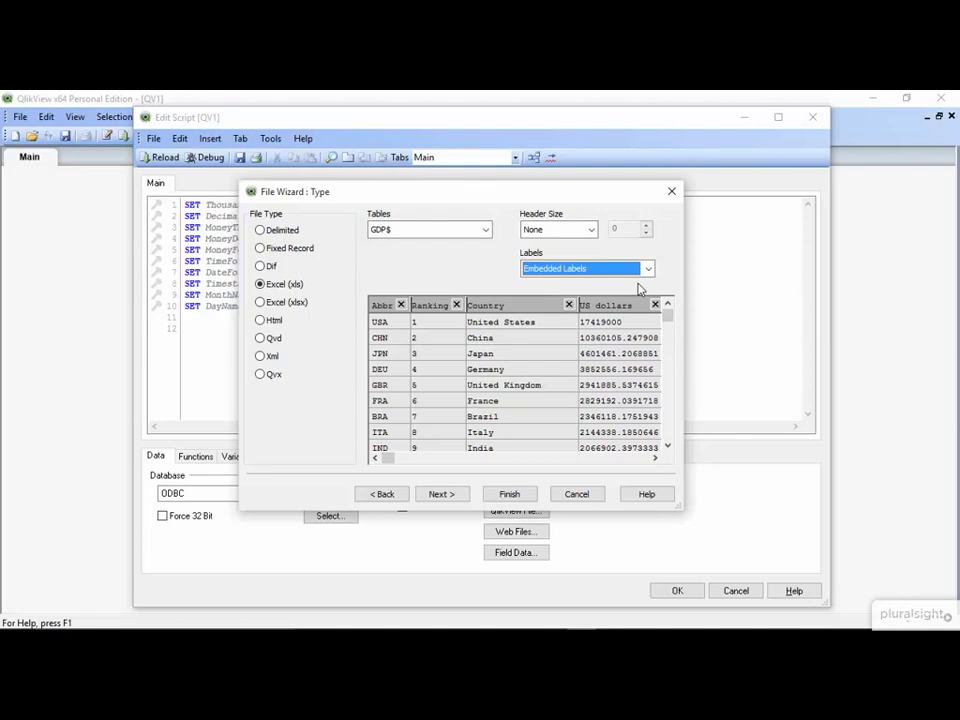
click(509, 494)
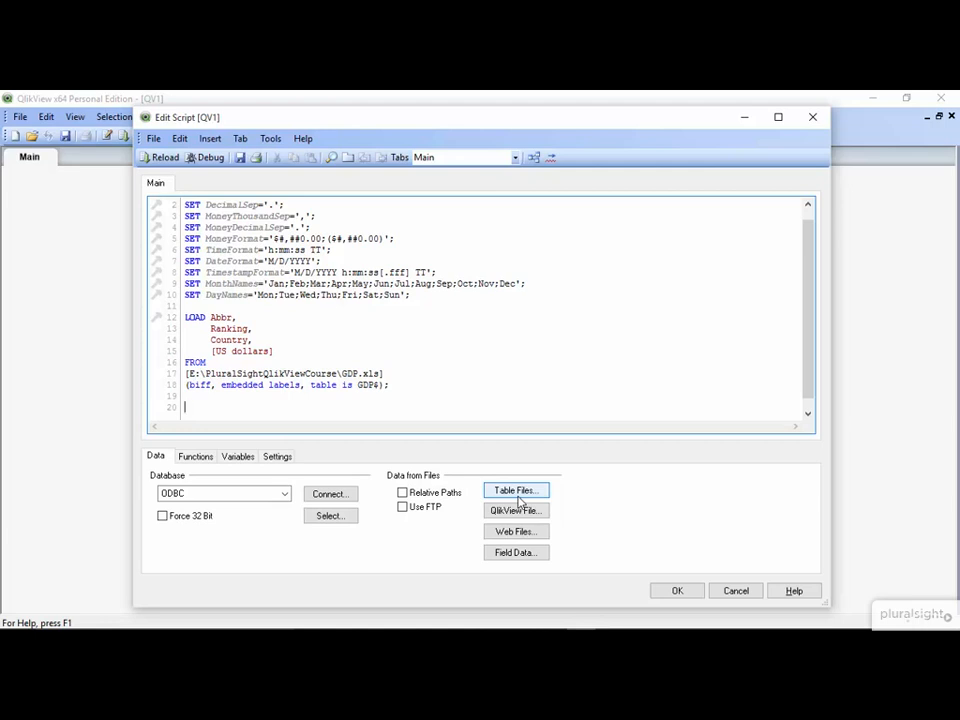
Step: Reload the script, saving the document as adventure in the AdventureWorks folder, and dismiss the sheet properties without adding fields
click(161, 160)
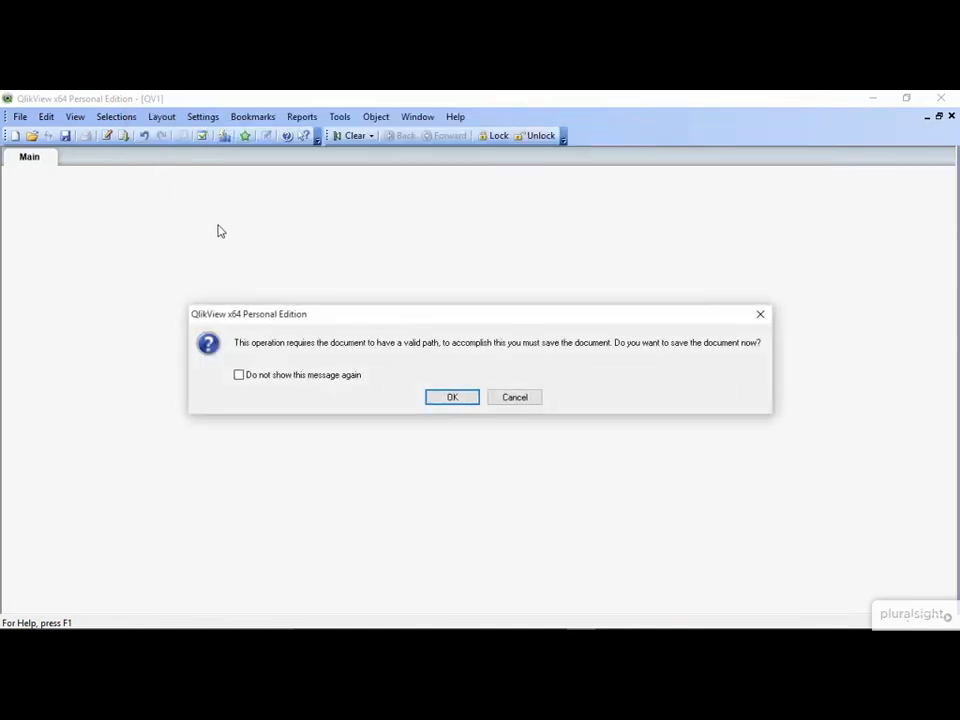
click(452, 398)
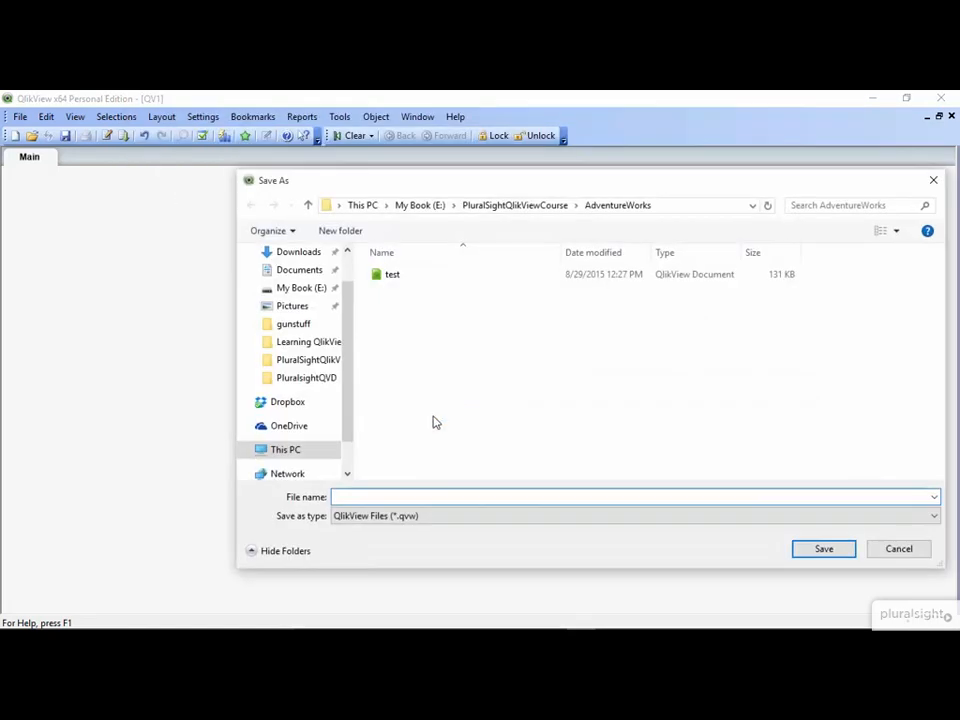
text(adventure)
click(433, 422)
click(823, 552)
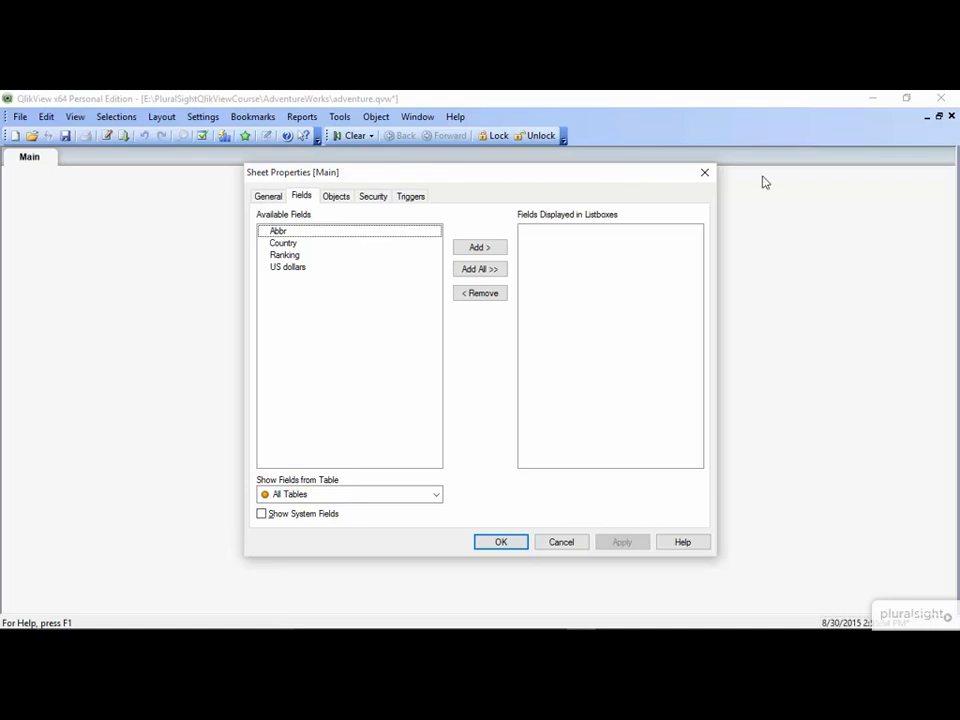
click(705, 175)
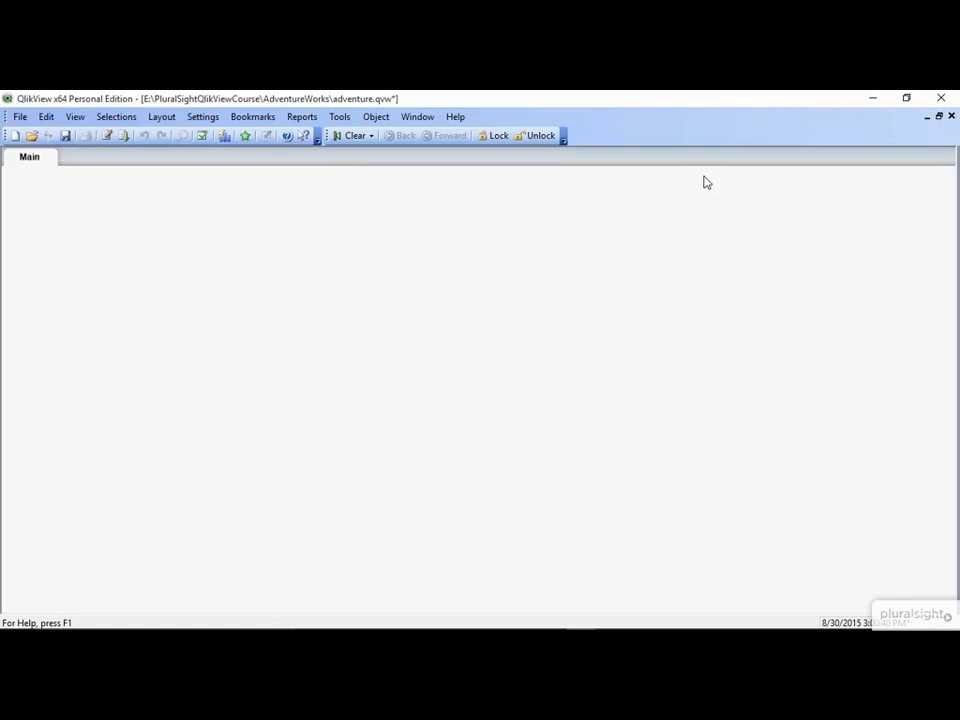
Step: Add a load statement for the POP$ table of the POP Excel file with embedded labels, and reload the script
key(ctrl+e)
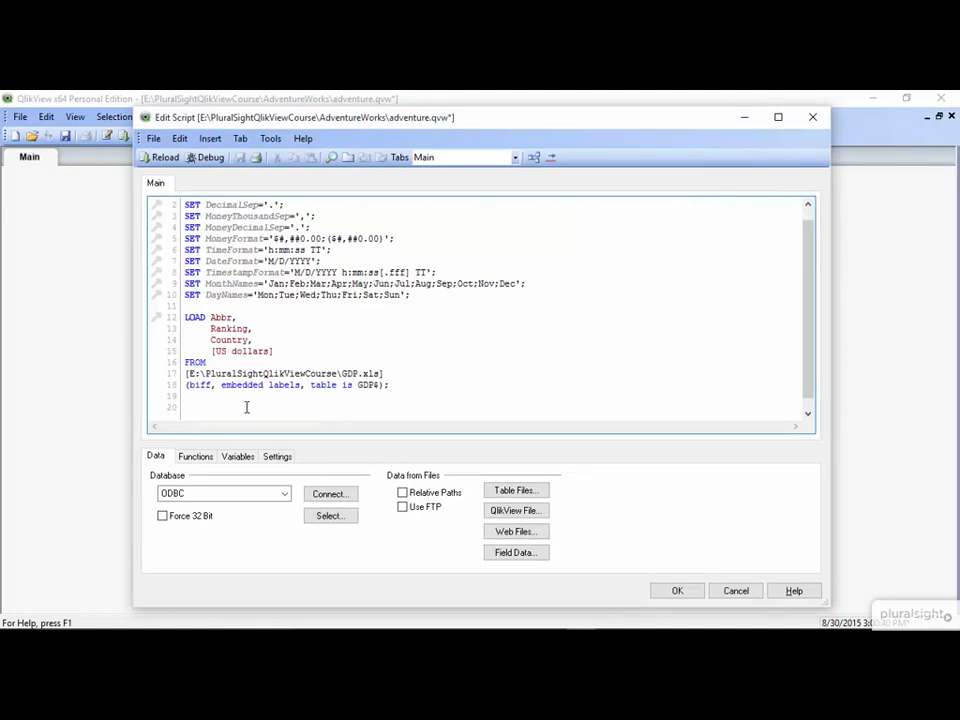
click(534, 492)
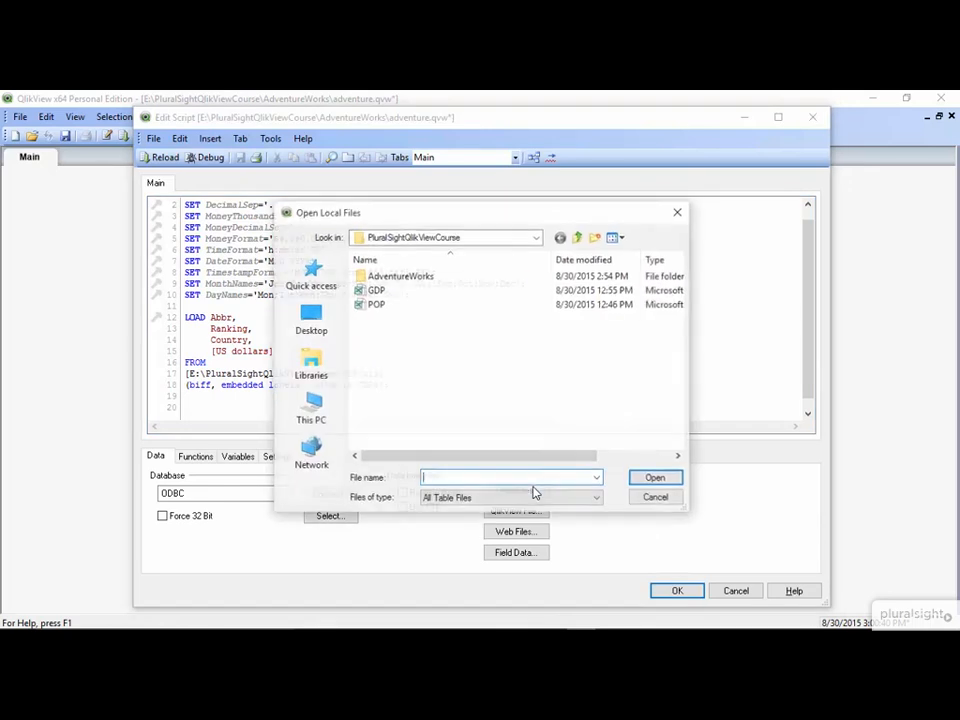
double_click(378, 304)
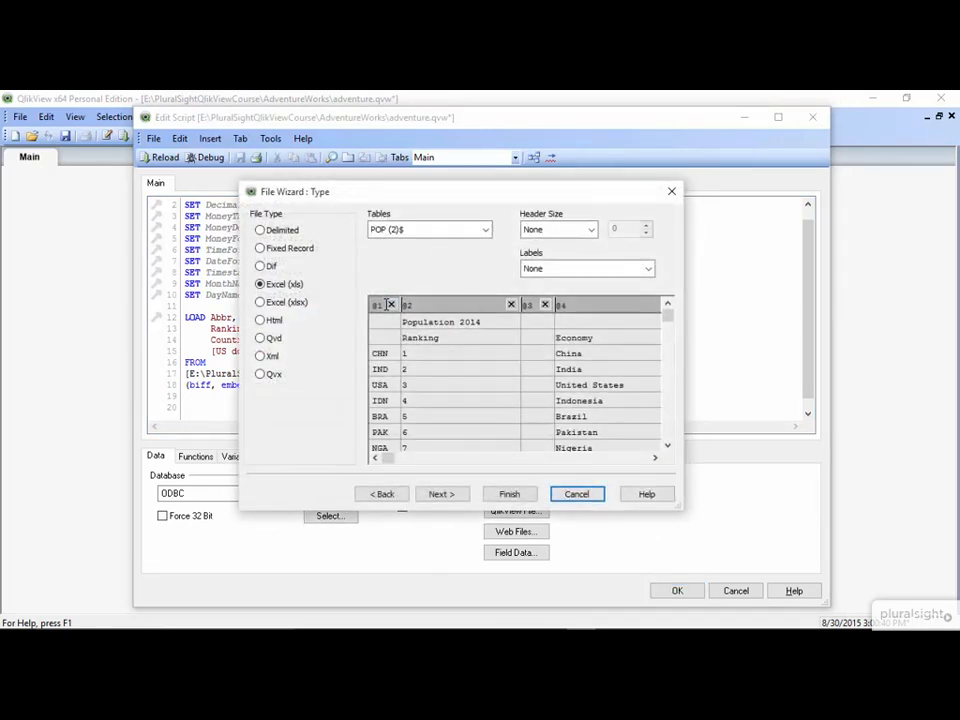
click(485, 230)
click(468, 257)
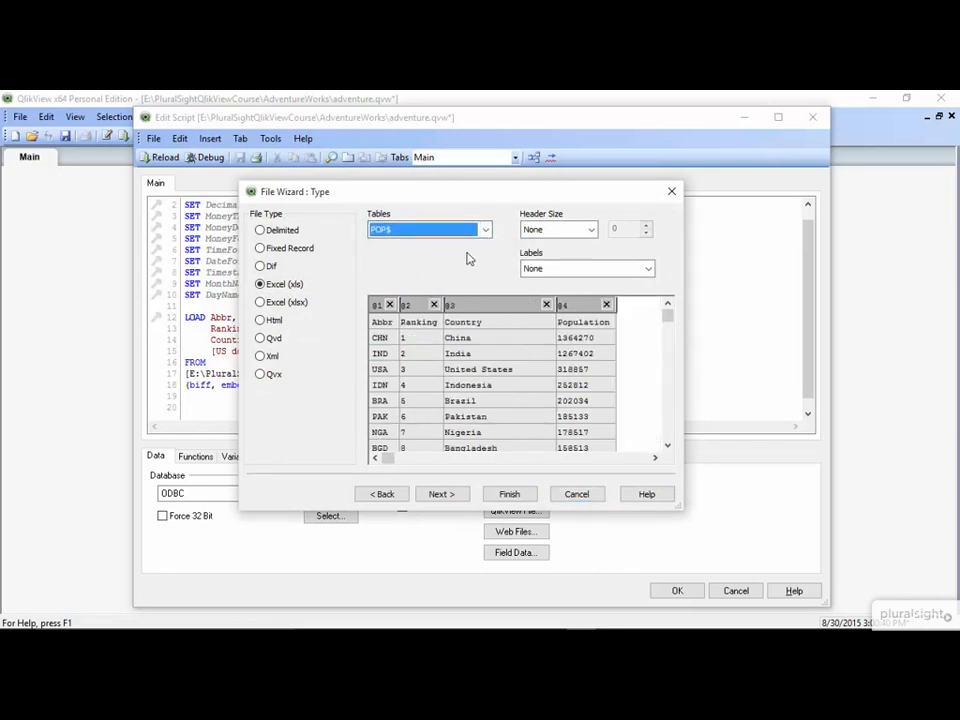
click(559, 270)
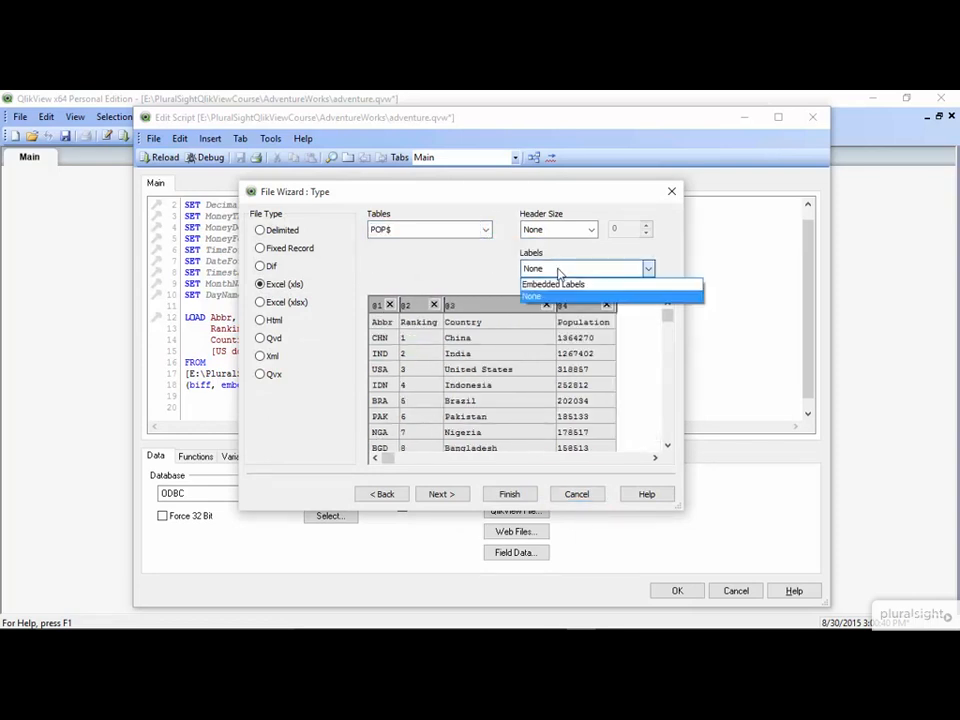
click(562, 285)
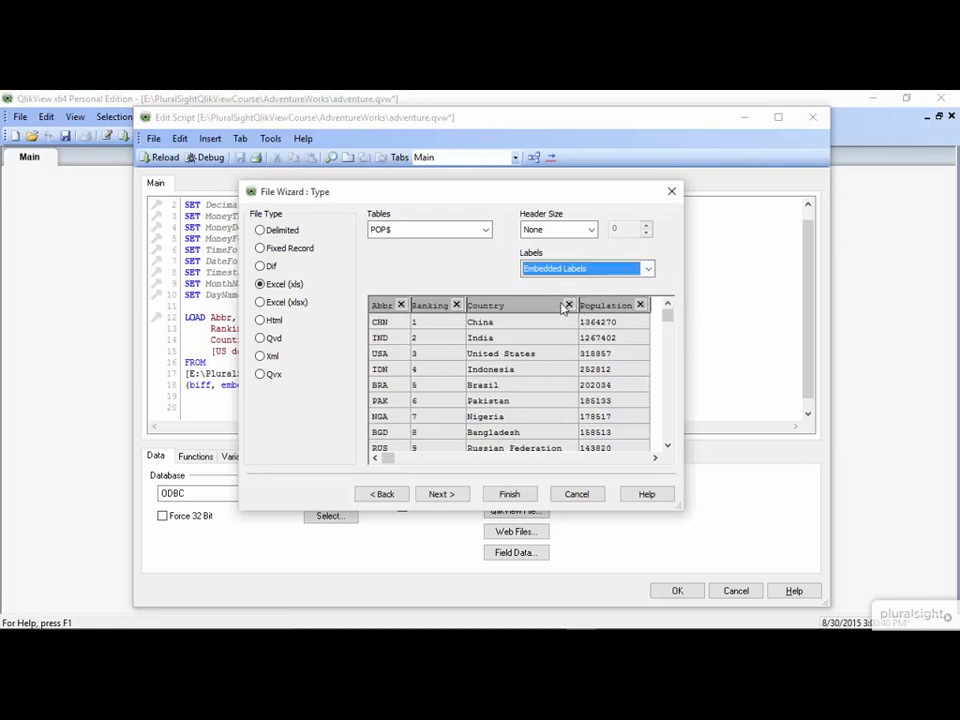
click(511, 494)
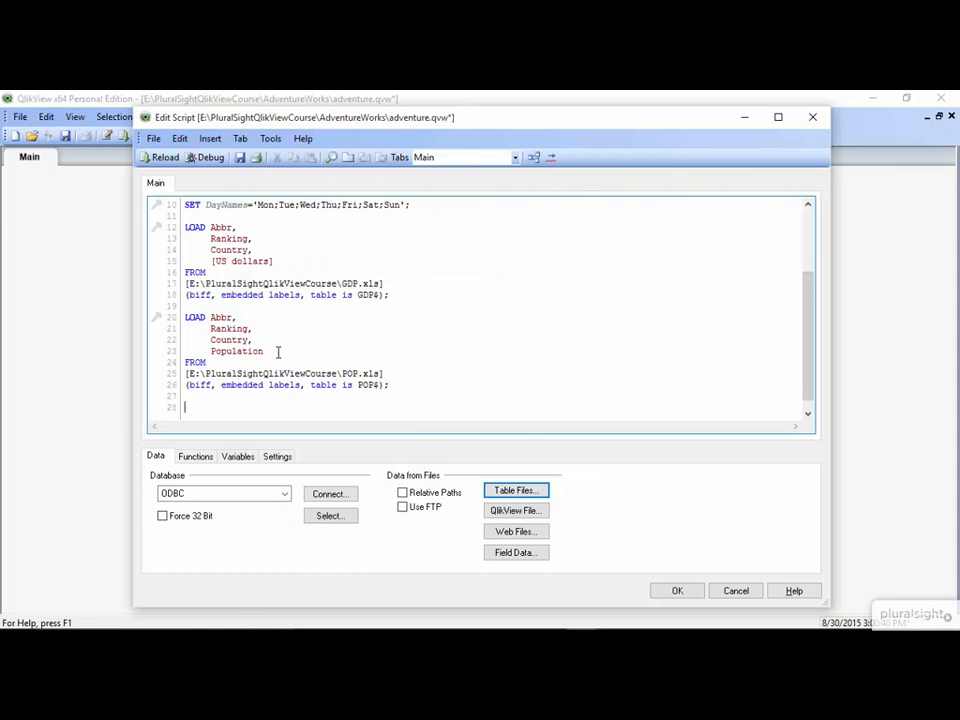
click(163, 158)
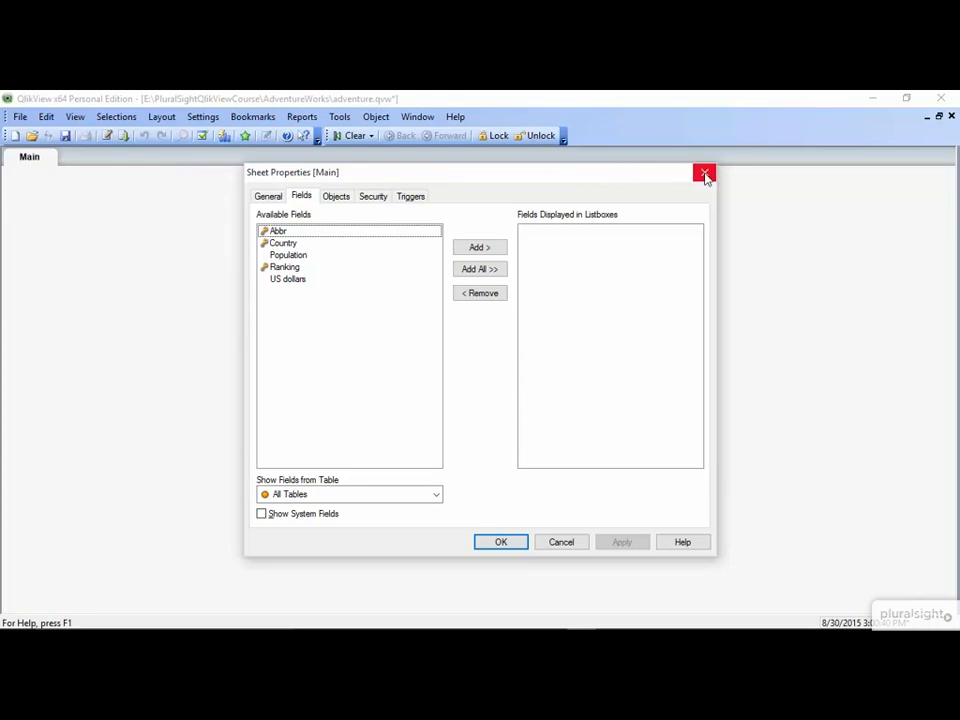
click(704, 176)
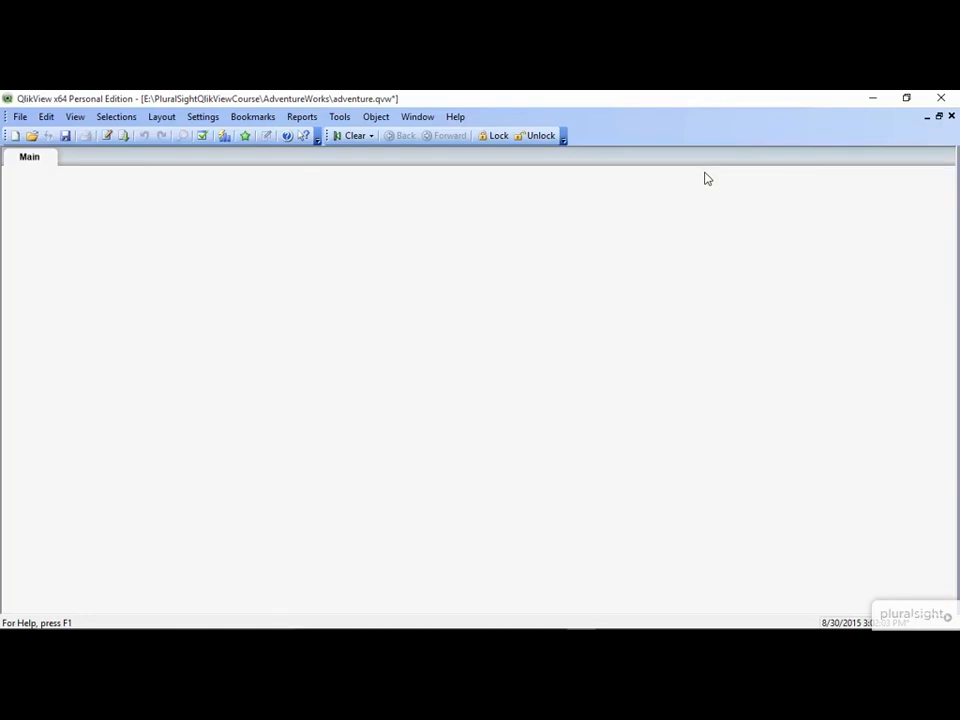
Step: Examine how the loaded tables are linked in a maximized Table Viewer
key(ctrl+t)
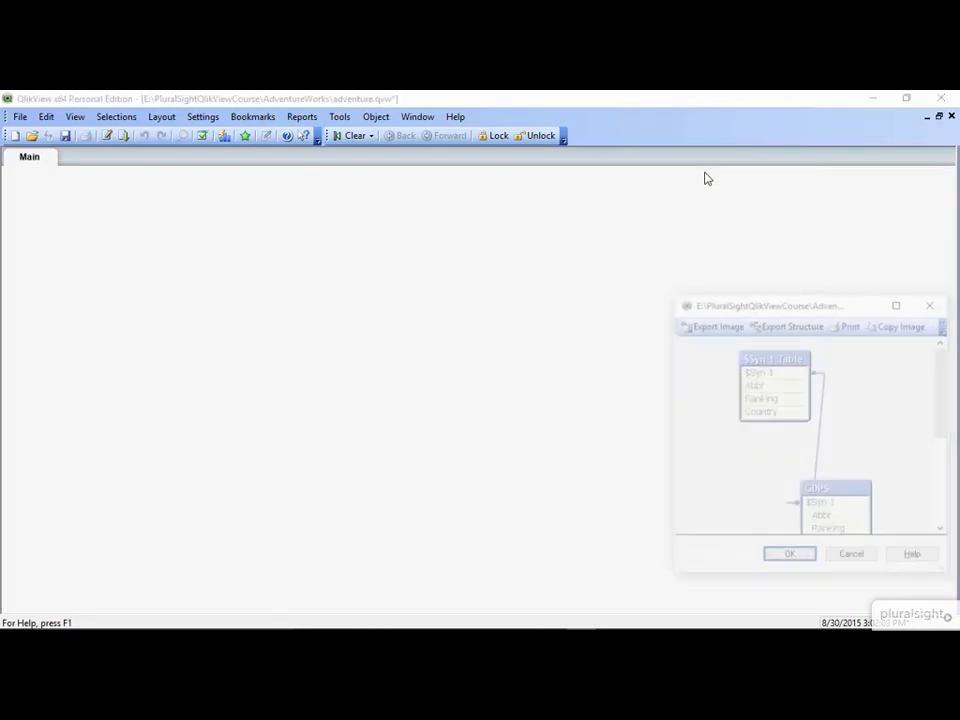
drag(745, 296, 448, 183)
double_click(448, 183)
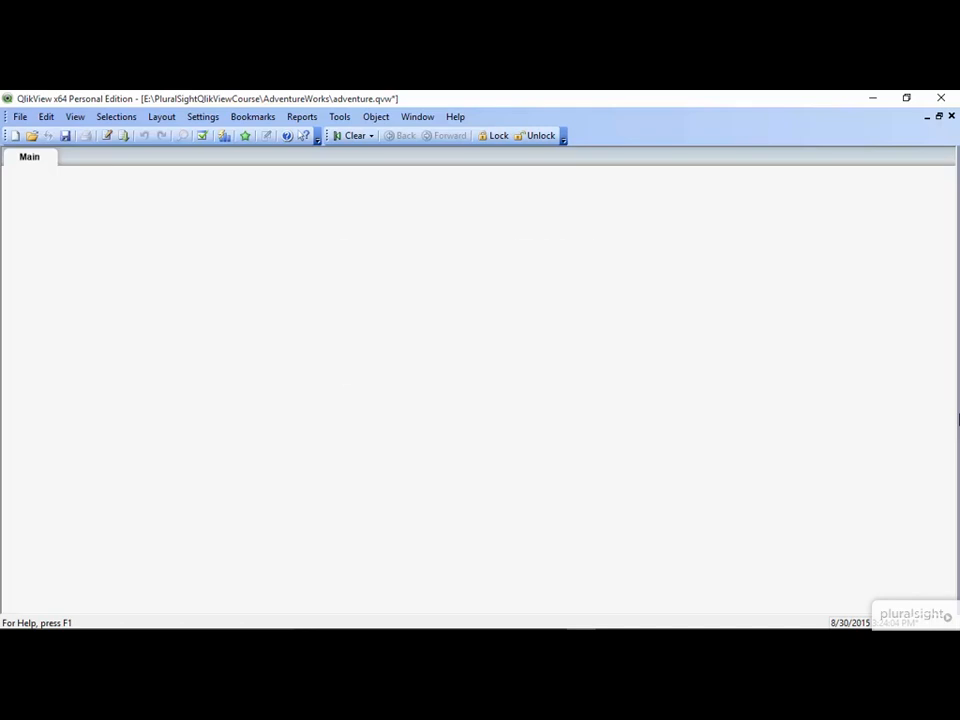
Step: In the script's GDP load statement, alias Abbr as GDPAbbr and Ranking as GDPRanking
key(ctrl+e)
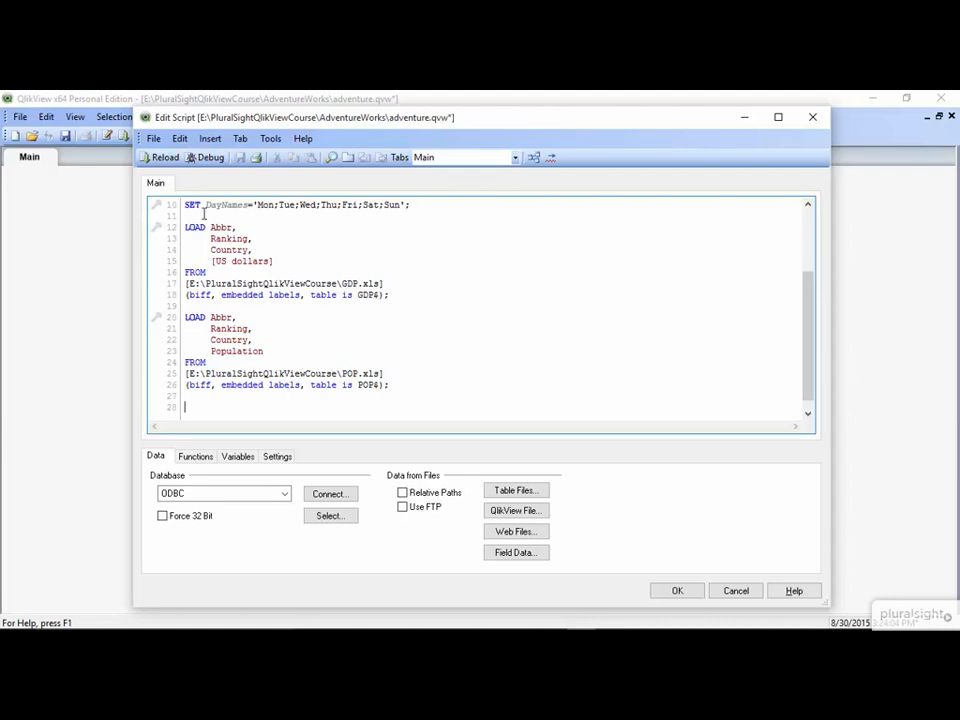
click(234, 228)
text(AS GDPAbbr)
key(Down)
key(Left)
text(AS )
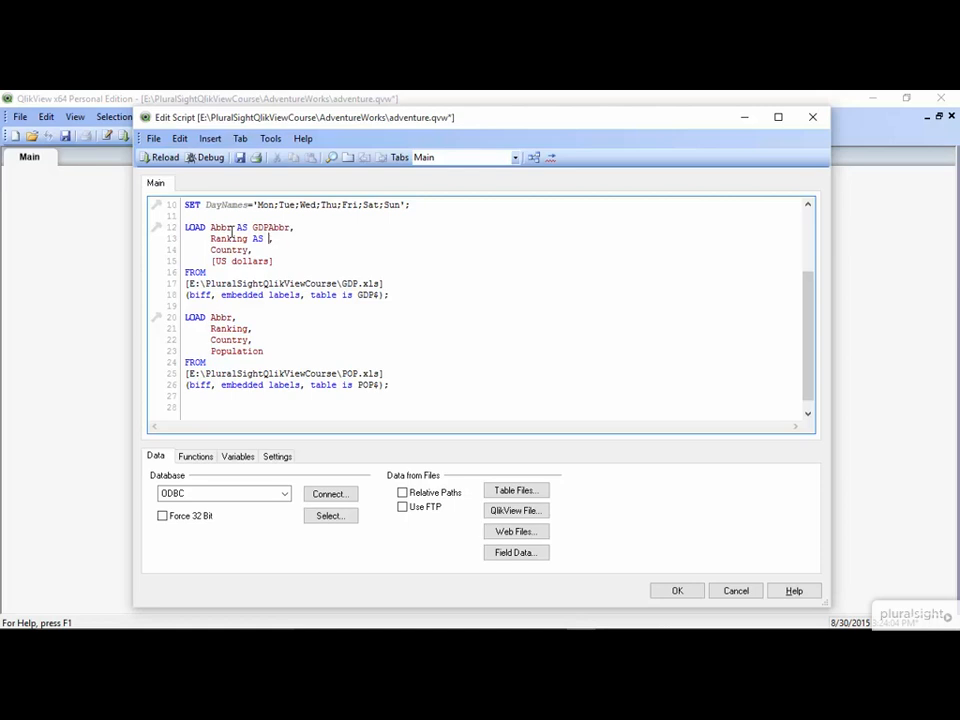
text(GDPRanking)
Step: In the POP load statement, alias Abbr as POPAbbr and Ranking as POPRanking
click(237, 317)
text(AS PO)
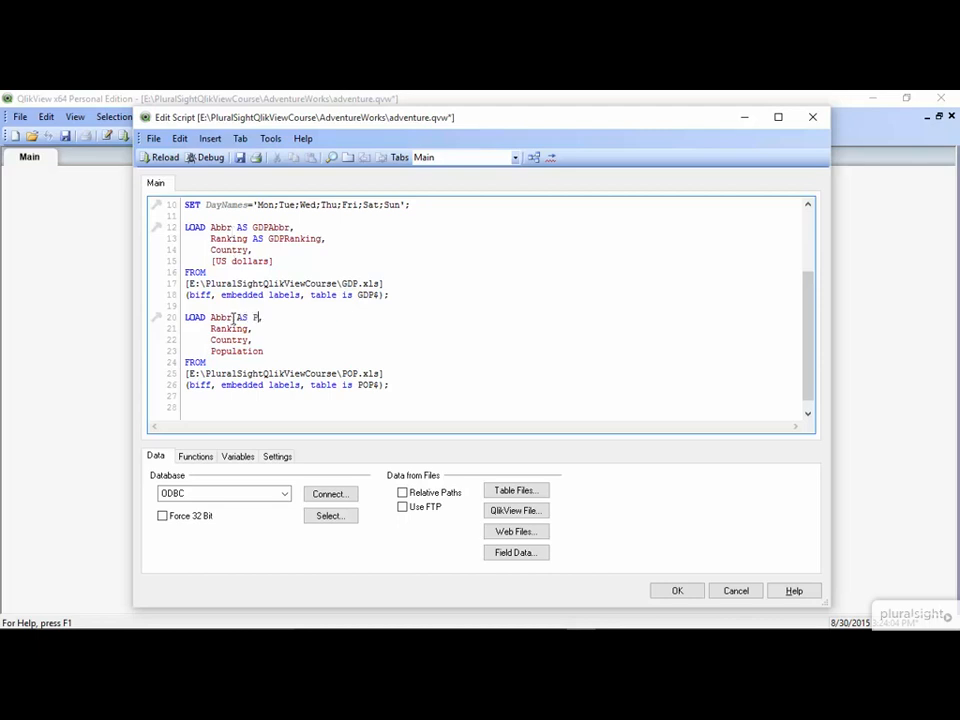
text(PAbbr,      Ranking )
text(AS )
text(POPRank)
text(ing)
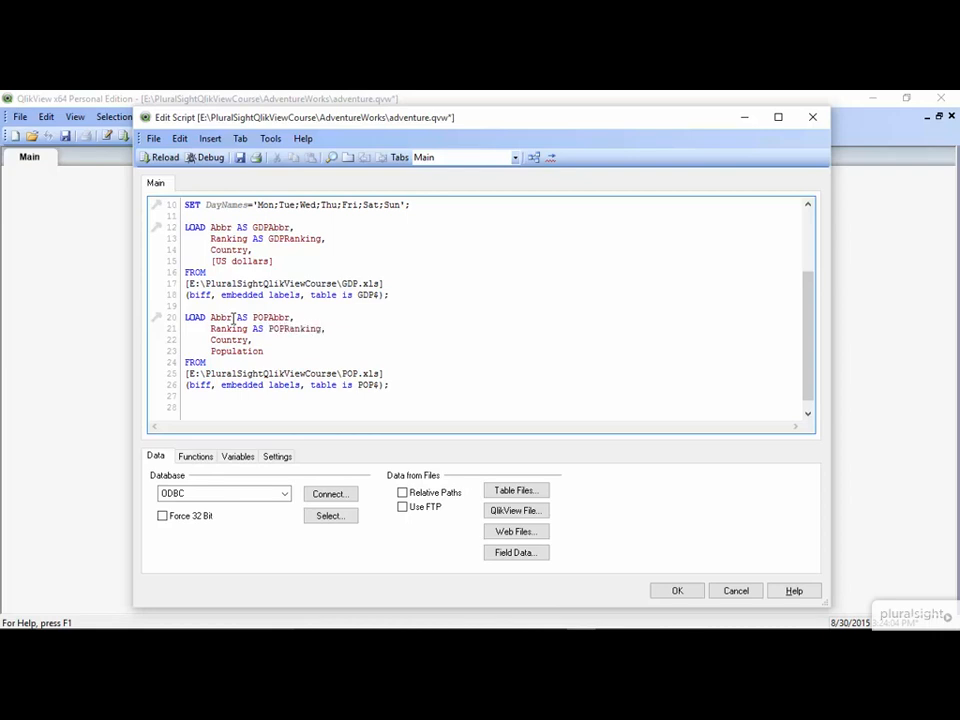
Step: Reload the script and arrange the POP$ and GDP$ tables side by side in the Table Viewer
click(161, 158)
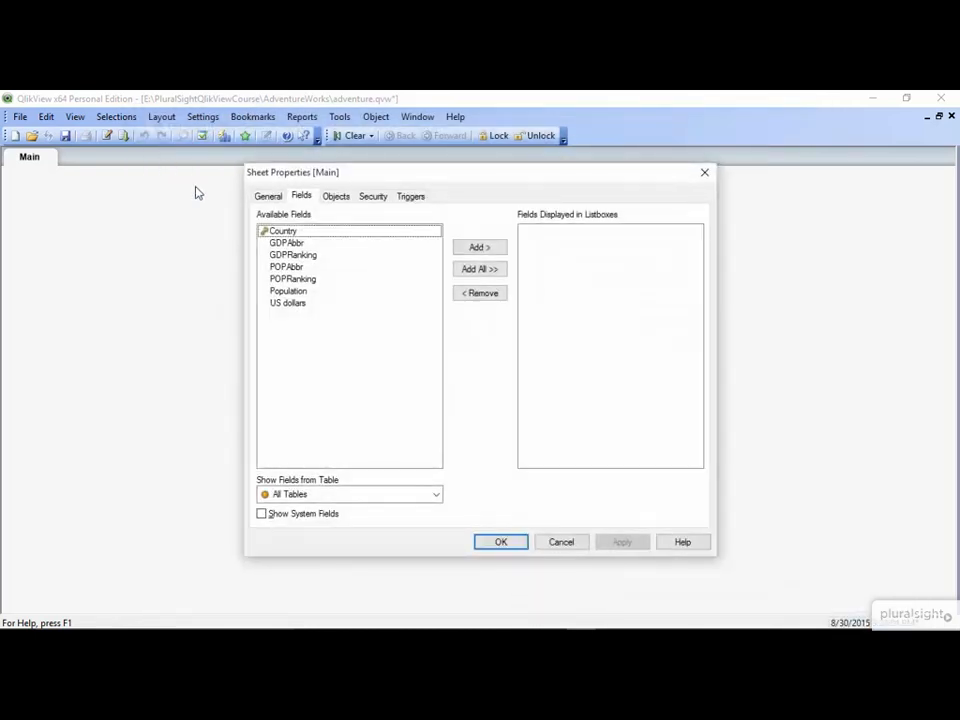
click(513, 542)
key(ctrl+t)
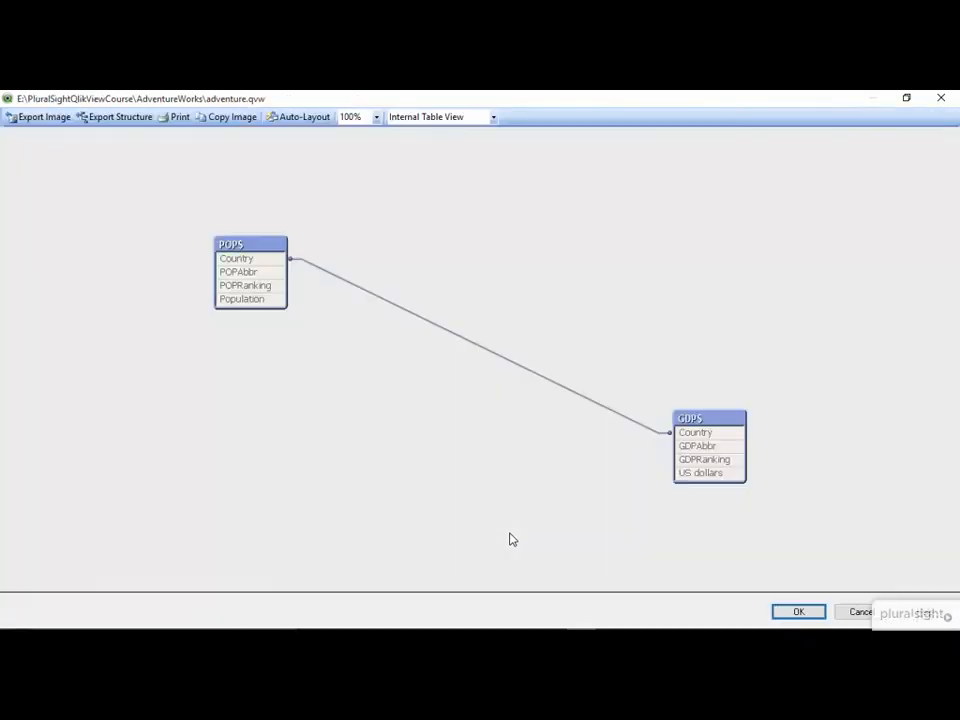
drag(690, 415, 460, 257)
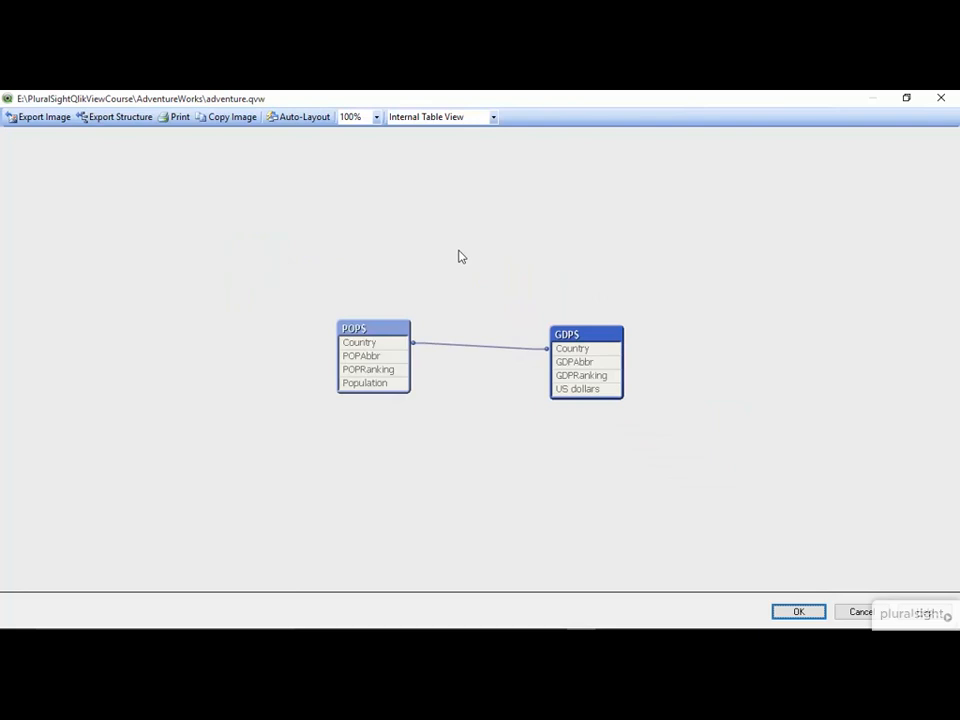